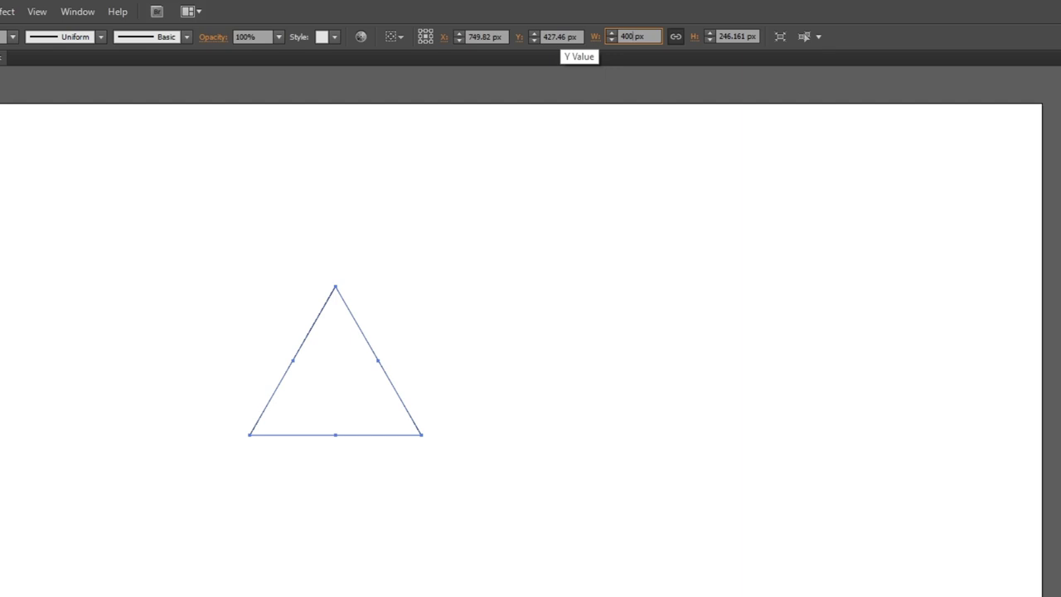
Select the finished 400 × 346.411 px triangle with the Selection tool
click(11, 60)
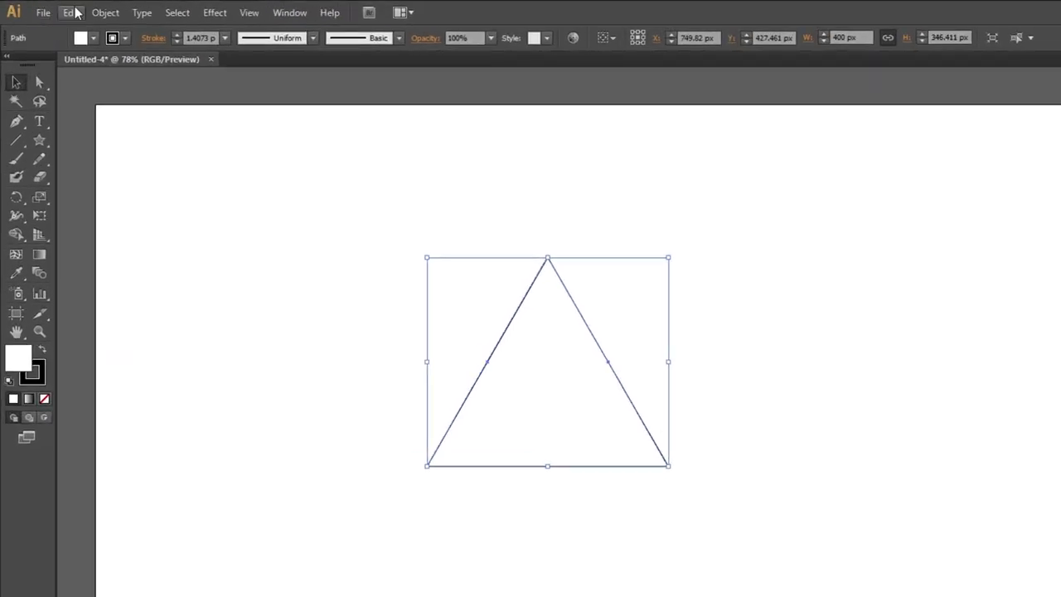
Copy the triangle and paste a duplicate in front, exactly over the original
click(50, 9)
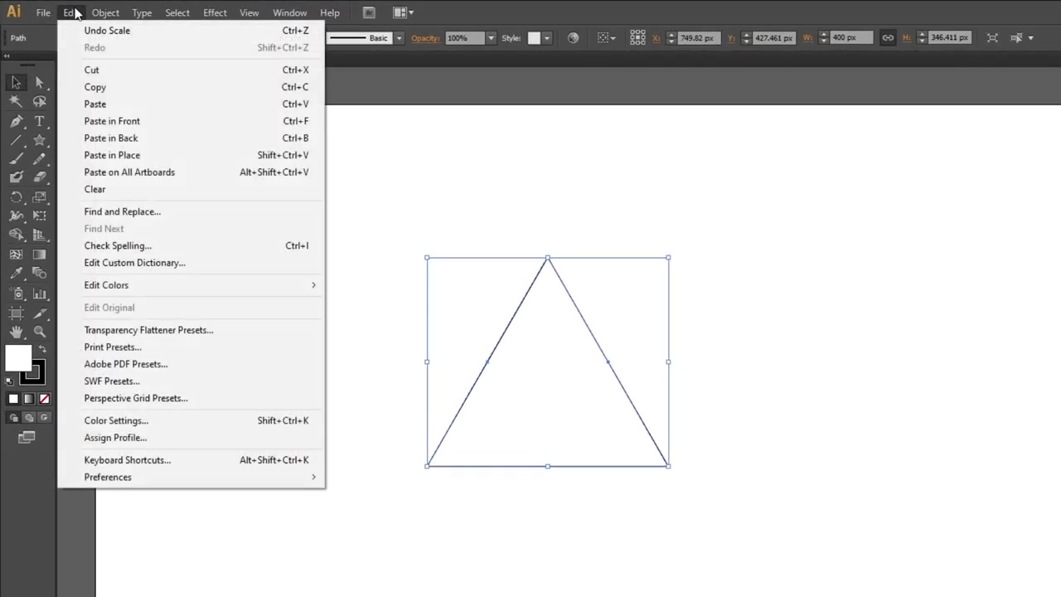
click(96, 87)
click(72, 13)
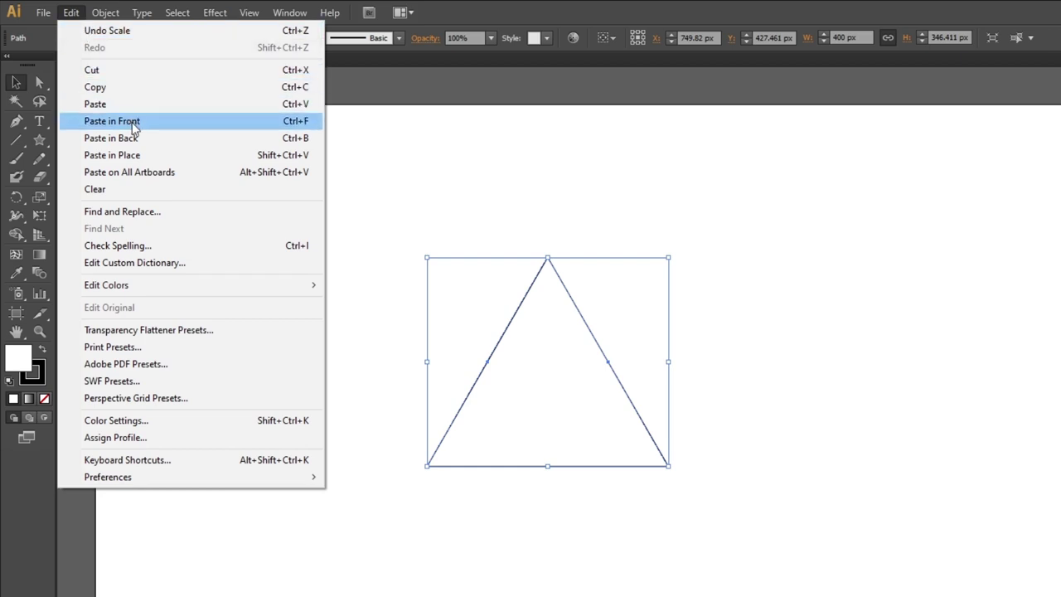
click(295, 125)
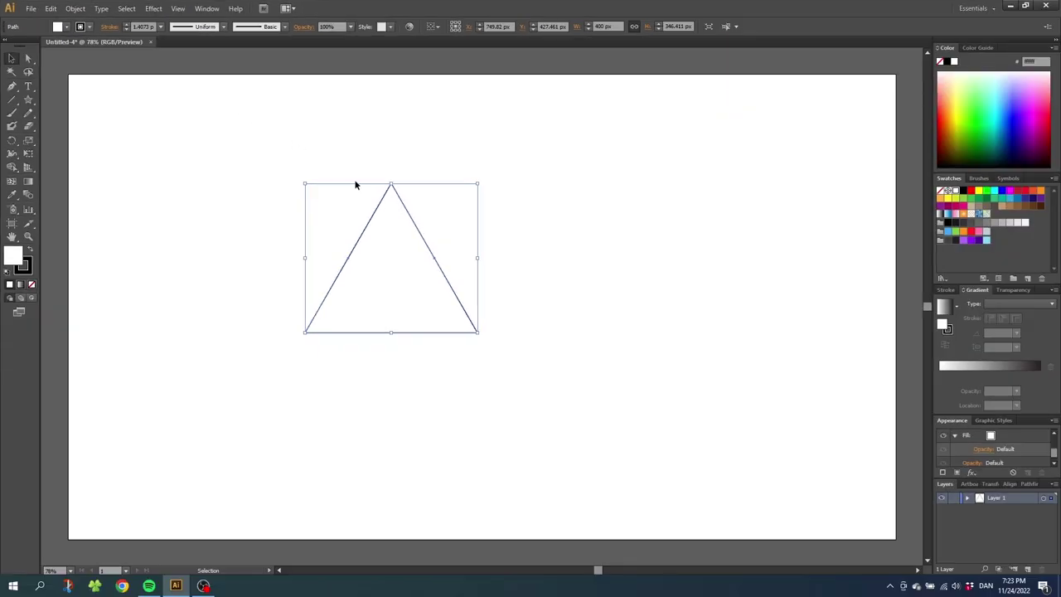
Shift the pasted copy 50 px right, add another copy 50 px further, and select all three
drag(406, 213, 467, 166)
key(ctrl+z)
key(shift)
key(shift+Right)
key(shift+Right)
key(shift+Right)
key(shift+Right)
key(shift+Right)
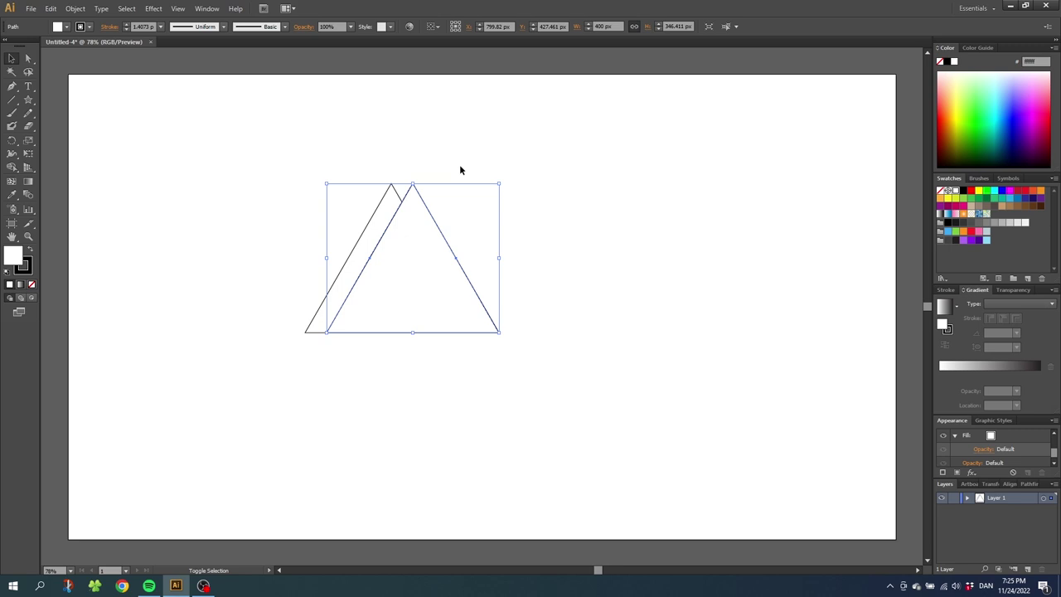
key(alt+shift+Right)
key(shift+Right)
key(shift+Right)
key(shift+Right)
key(shift+Right)
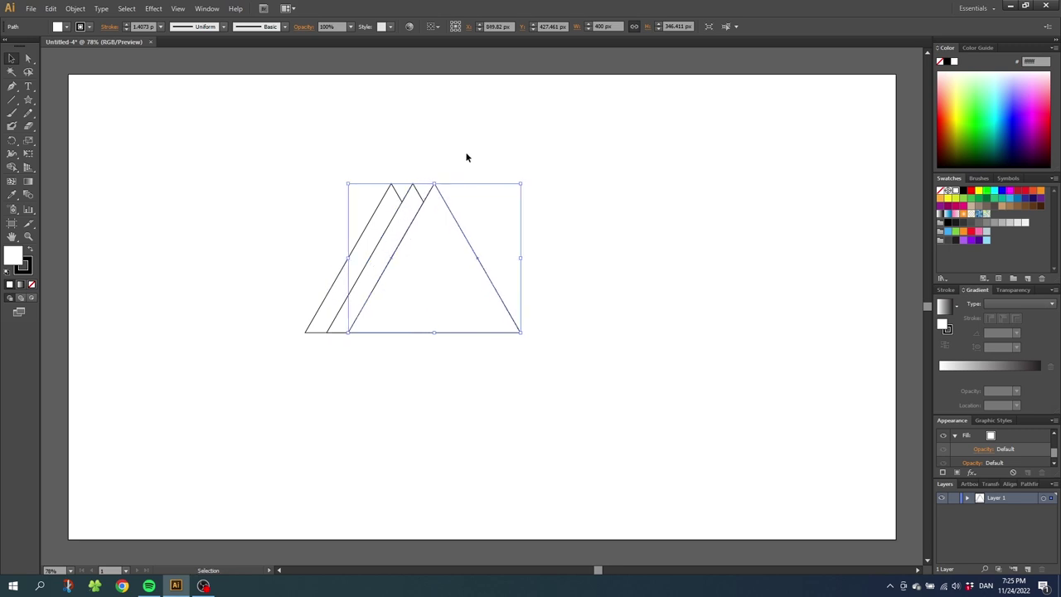
drag(467, 158, 352, 275)
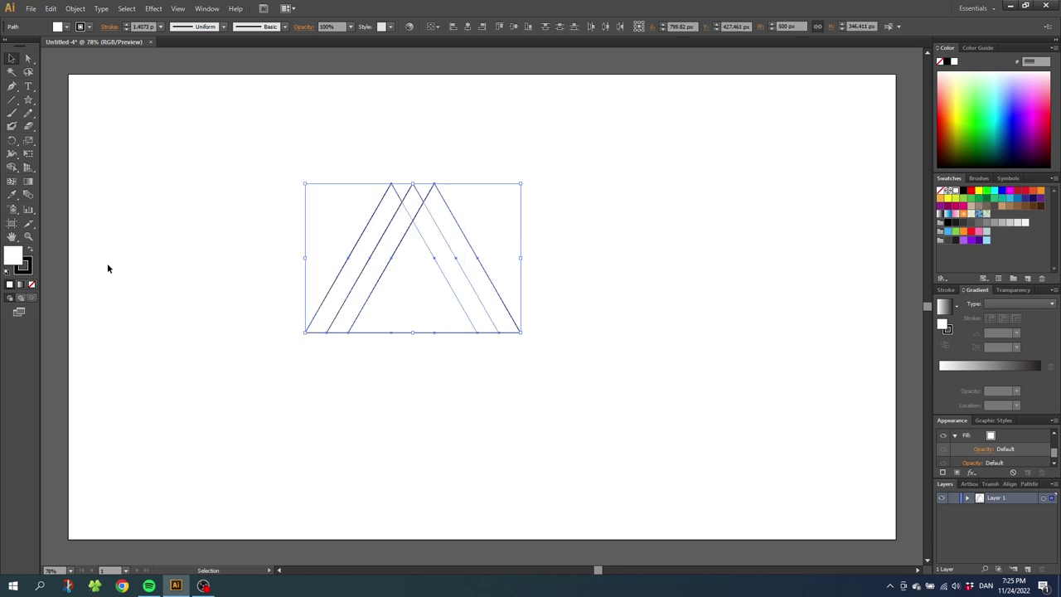
Set the triangles' fill to None and add two copies shifted 50 px leftward
click(32, 286)
drag(370, 166, 395, 202)
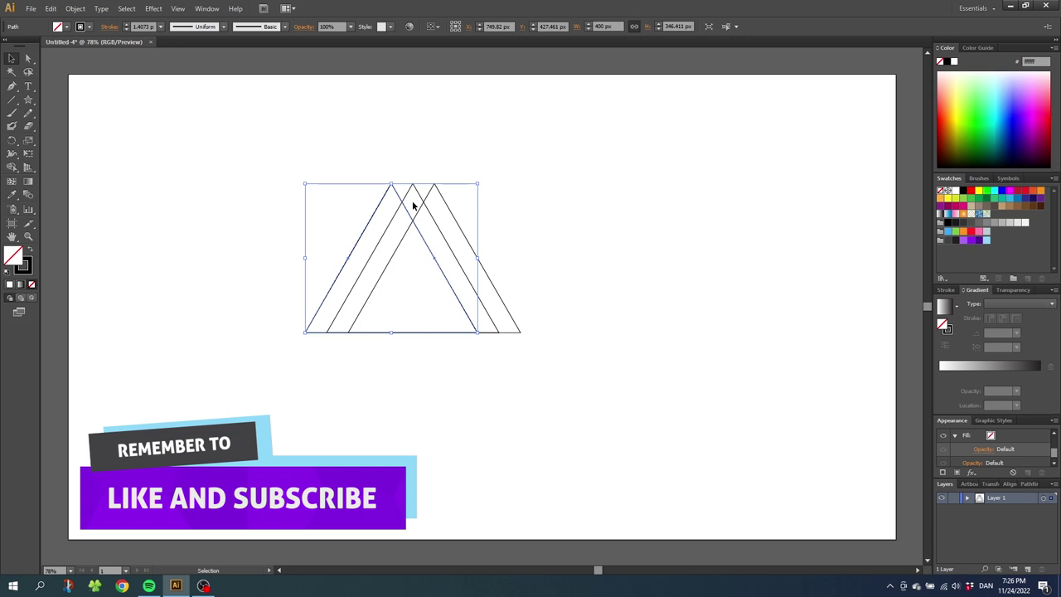
key(shift+Left)
key(shift+Left)
key(shift+Left)
key(shift+Left)
key(shift+Left)
key(shift+Left)
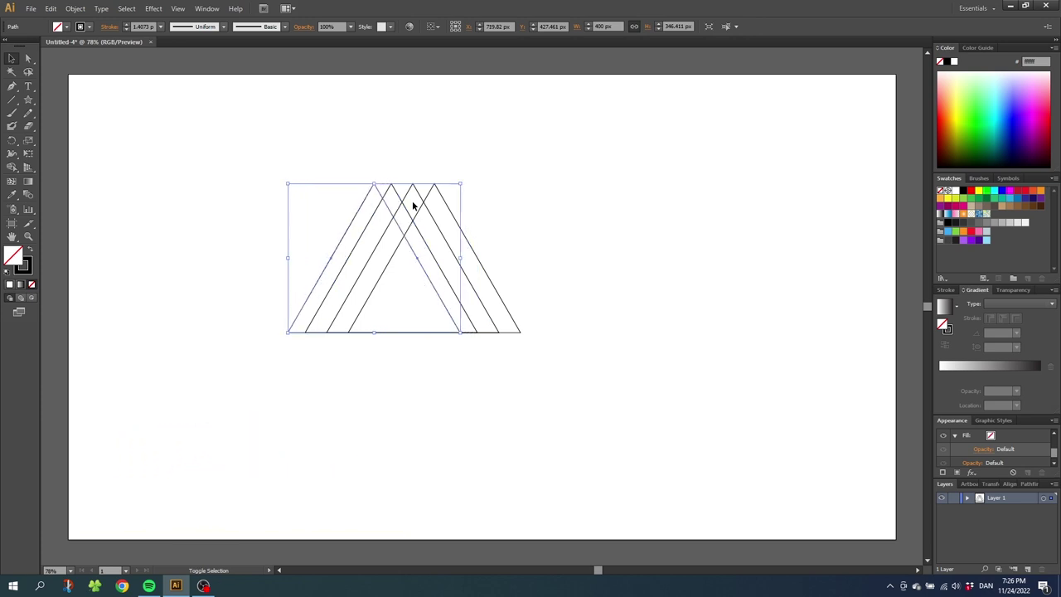
key(shift+Left)
key(shift+Left)
key(shift+Left)
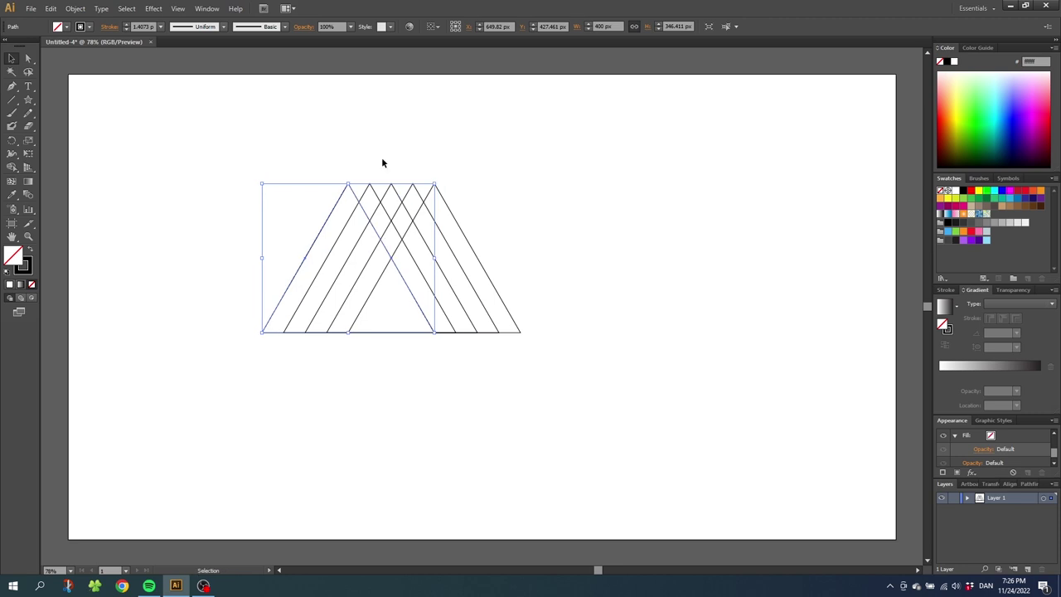
click(399, 193)
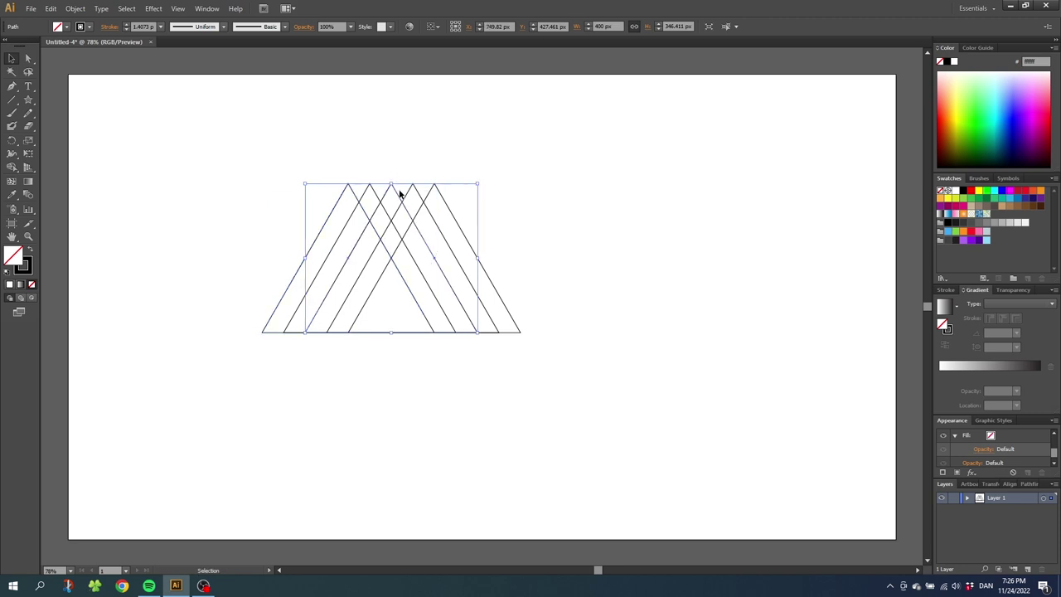
Stack triangle copies 50 px and 100 px higher and select the whole 600 × 446.411 px lattice
key(shift+Up)
key(shift+Up)
key(shift+Up)
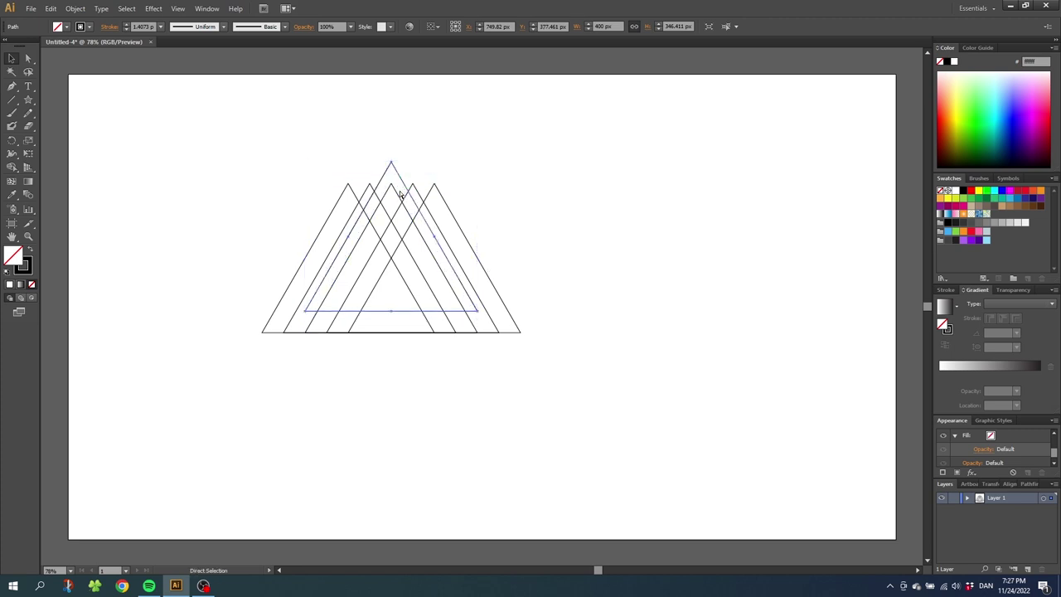
key(shift+Up)
key(shift+Up)
key(shift+Up)
key(shift+Up)
key(shift+Up)
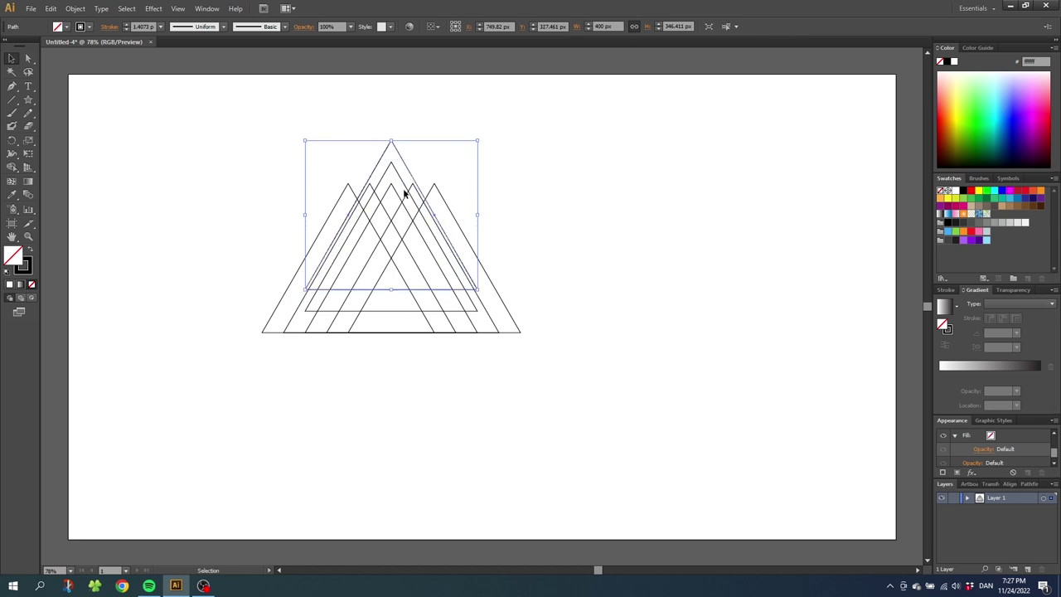
drag(501, 118, 297, 282)
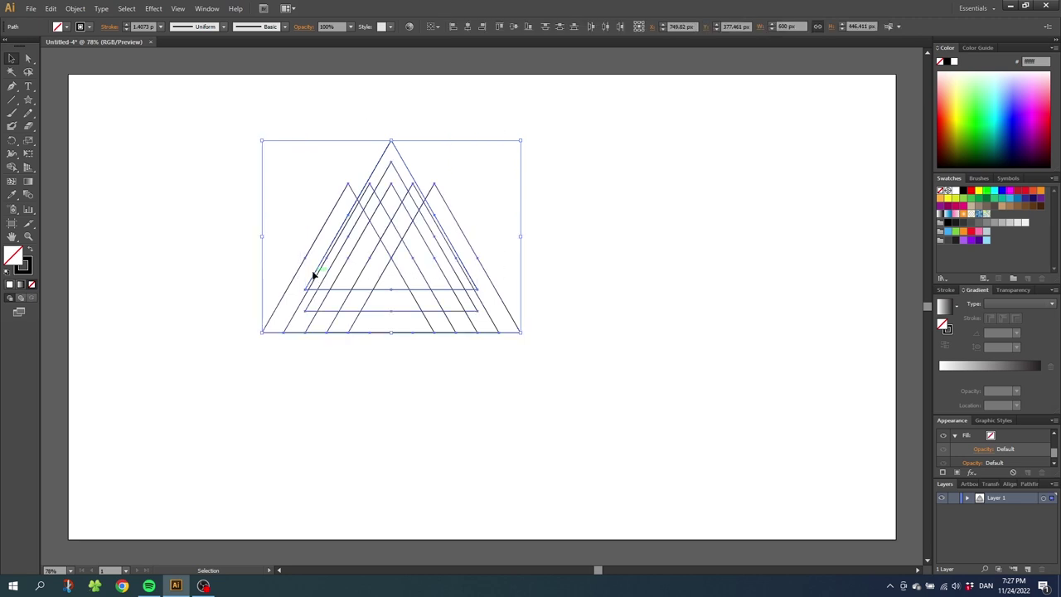
click(12, 168)
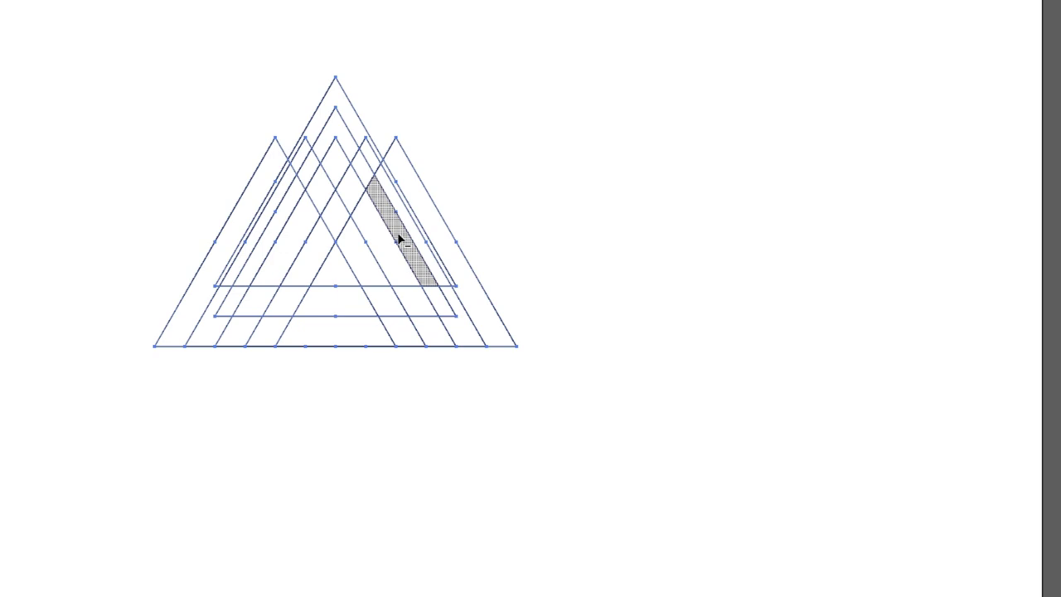
Delete the protruding outer strips, top diamond and slivers with Shape Builder, keeping the 400 px triangle lattice
drag(399, 234, 451, 209)
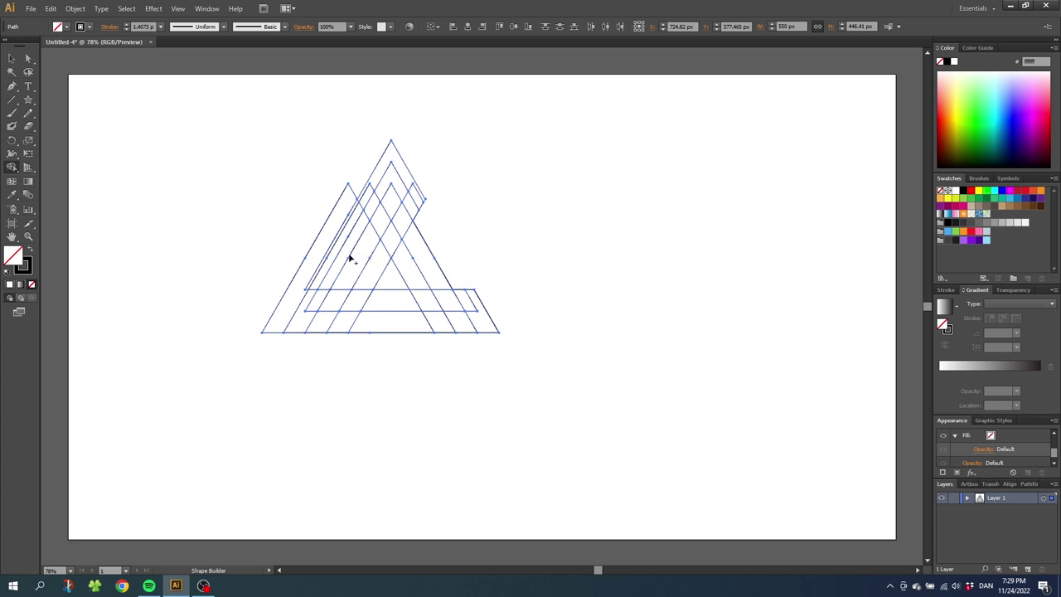
key(alt)
mouse_move(343, 249)
mouse_down()
mouse_move(348, 215)
mouse_move(302, 233)
mouse_up()
key(alt)
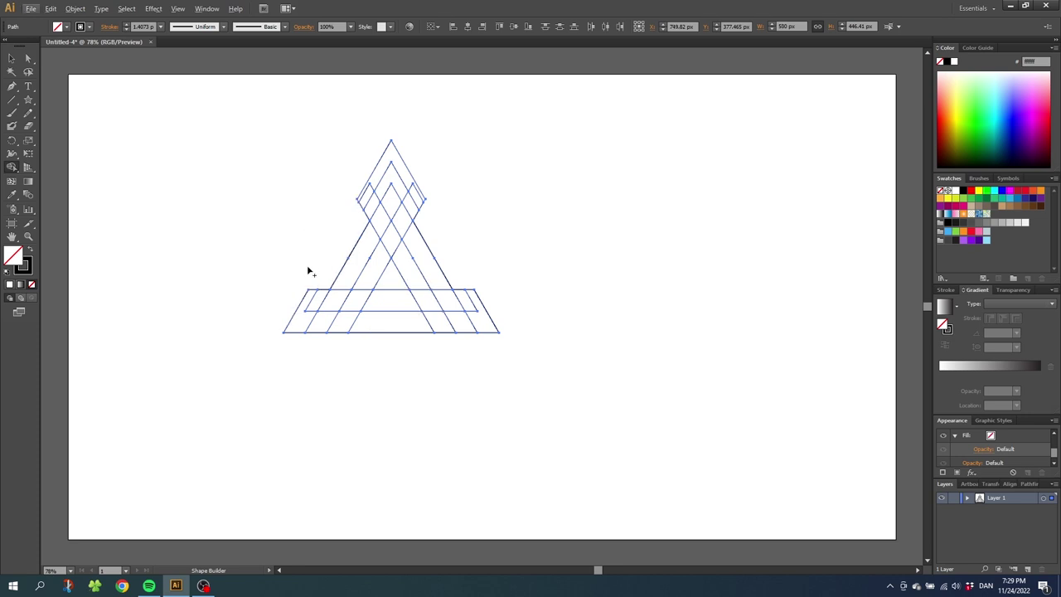
drag(307, 270, 318, 303)
drag(358, 208, 407, 171)
drag(404, 174, 410, 212)
alt+click(469, 304)
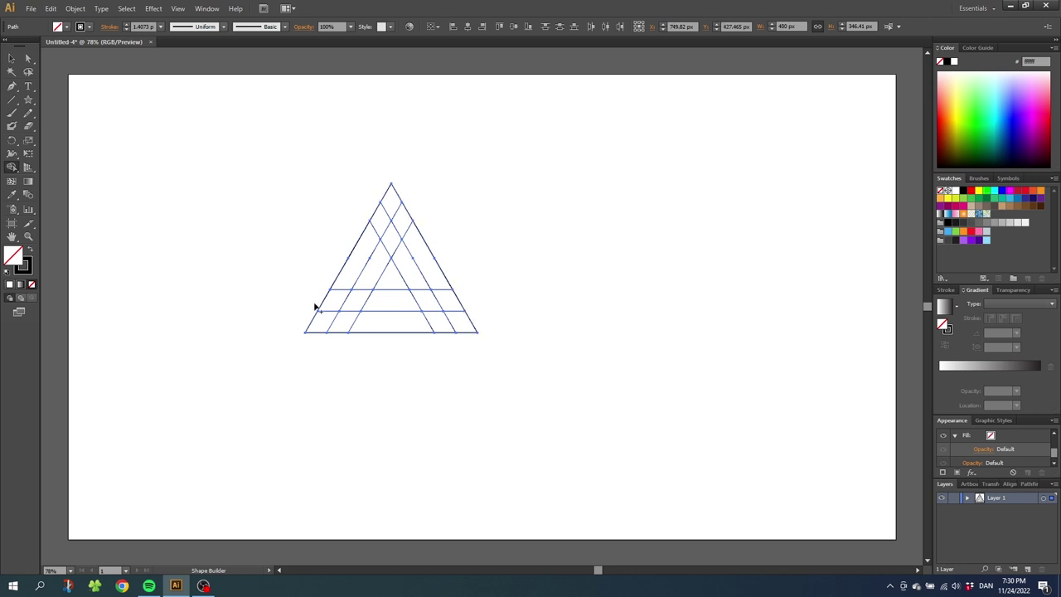
click(13, 59)
click(13, 59)
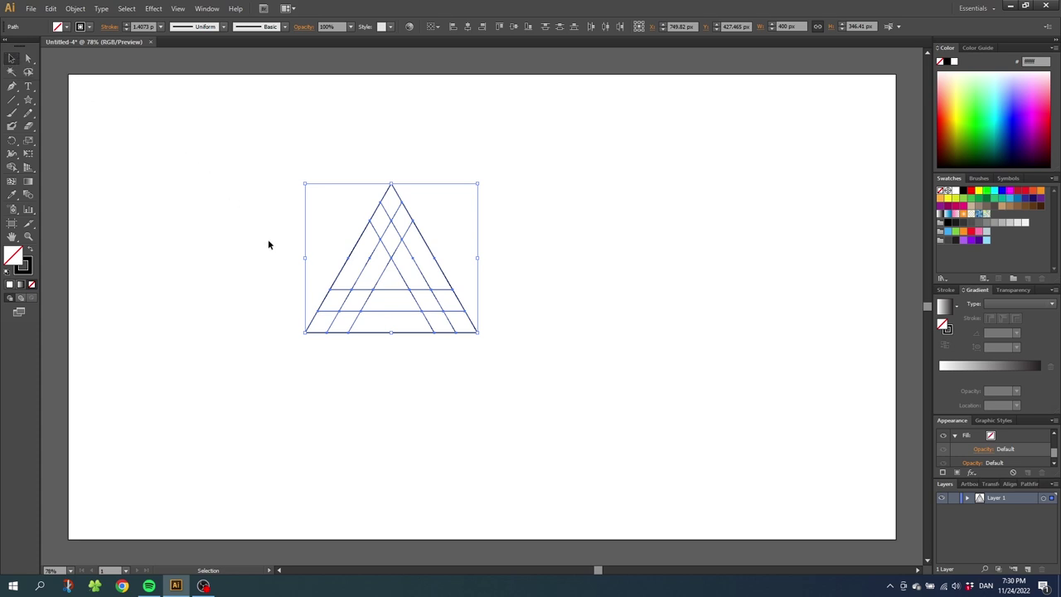
Draw short lines cutting off the top tip and both bottom corners, then select the whole drawing
click(233, 238)
click(29, 237)
drag(234, 103, 560, 404)
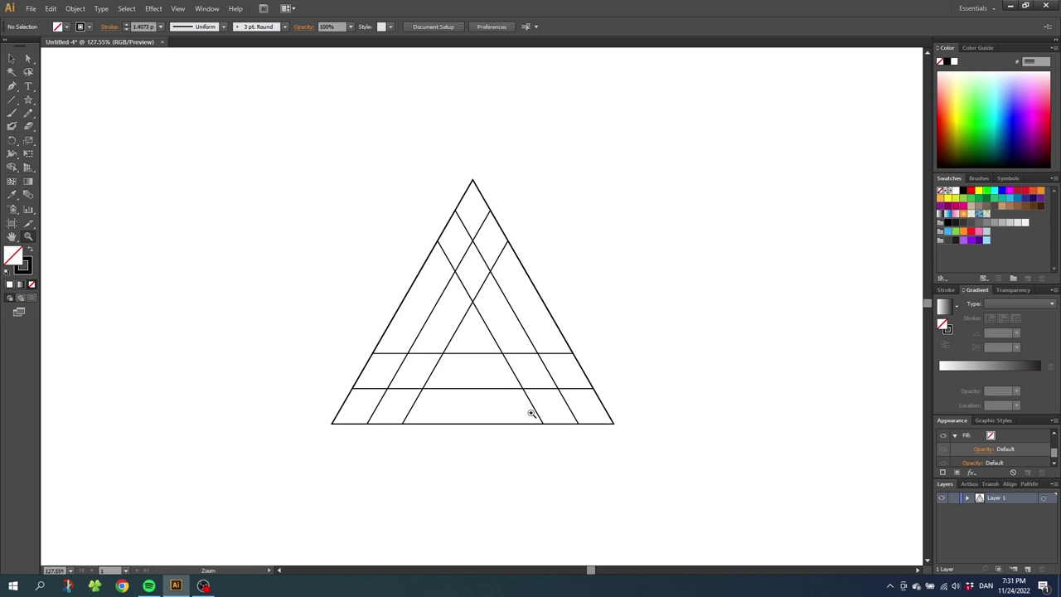
click(12, 99)
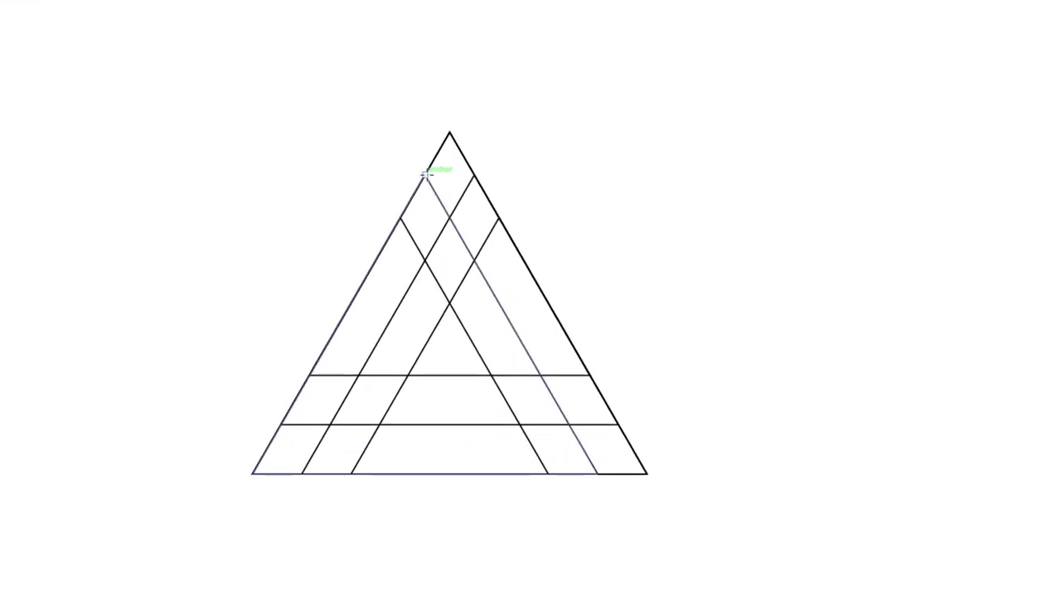
drag(425, 174, 475, 174)
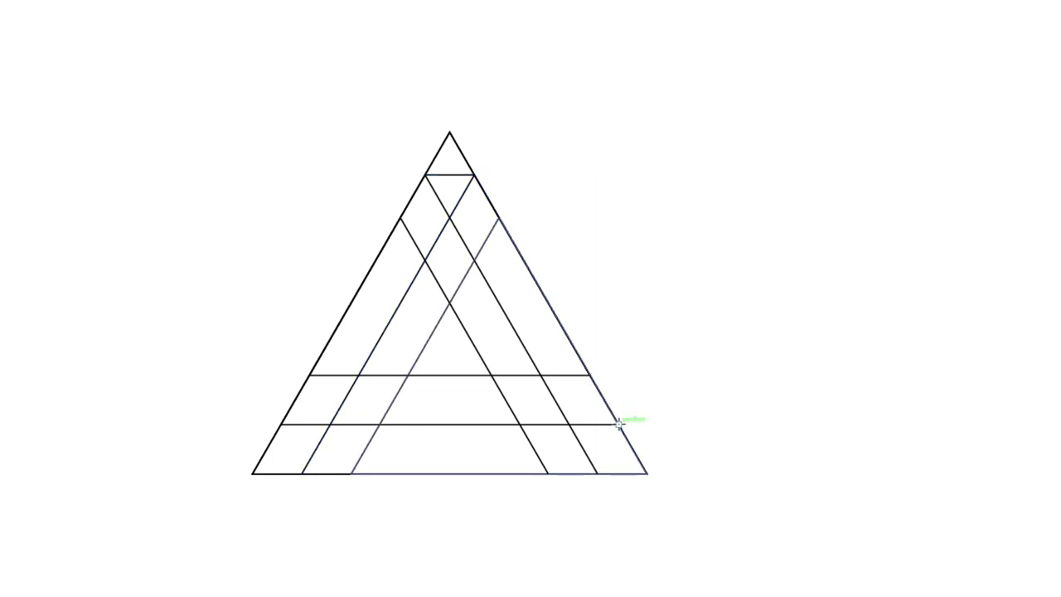
drag(619, 423, 597, 473)
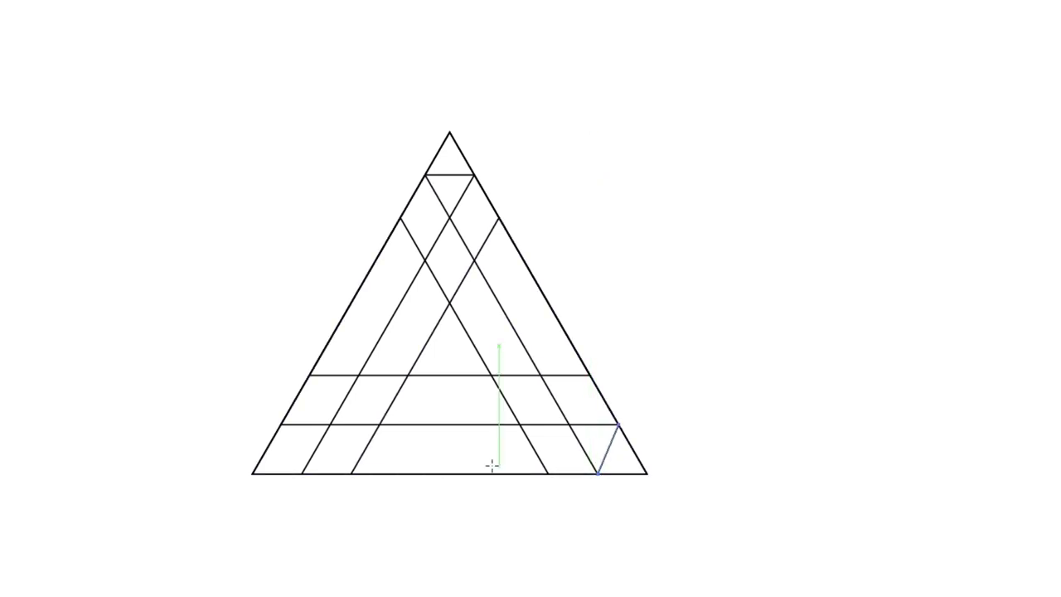
drag(301, 473, 281, 423)
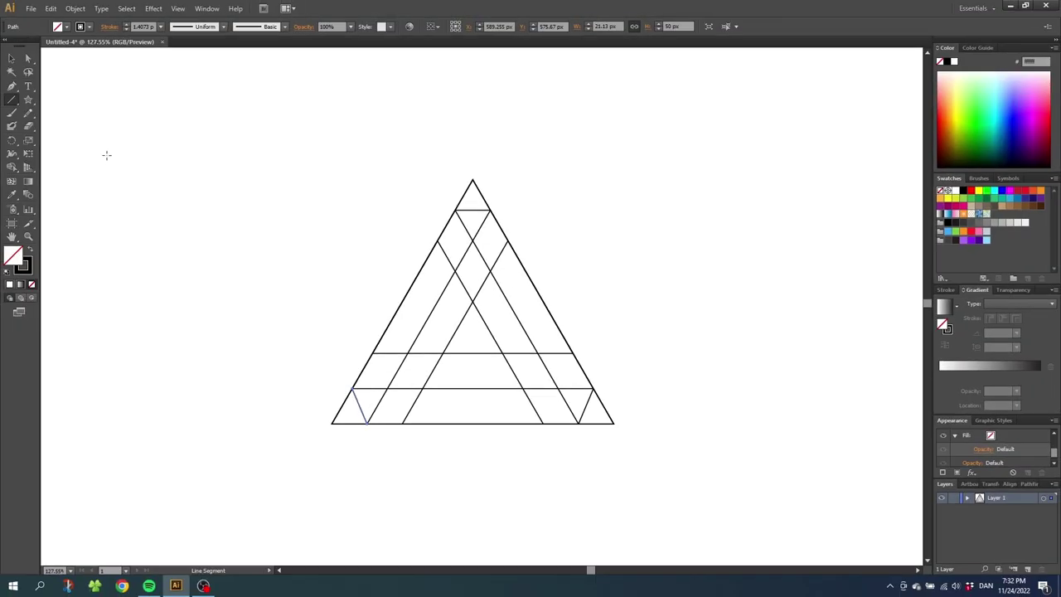
click(11, 58)
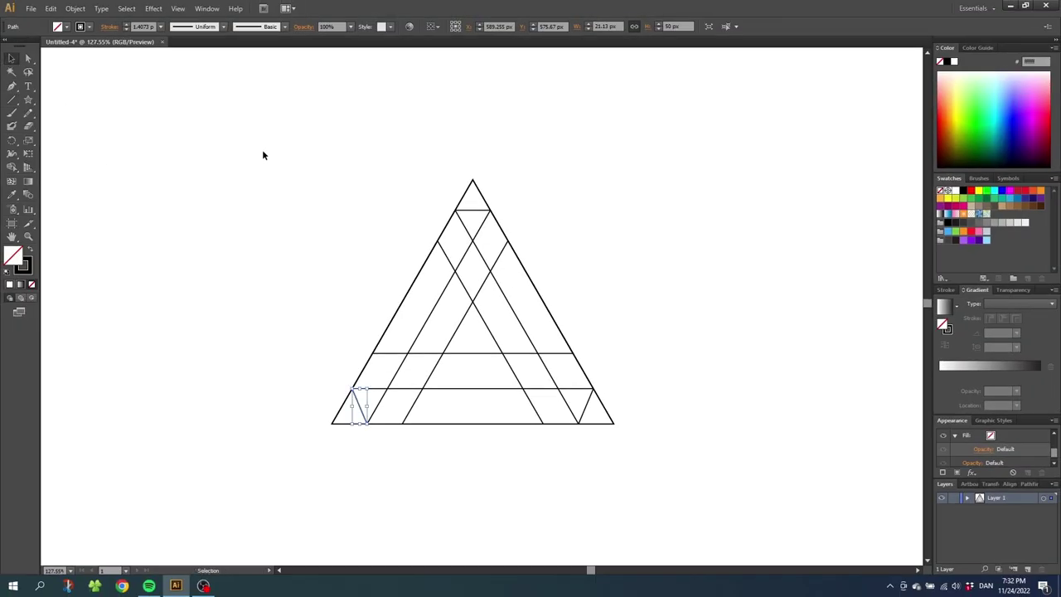
drag(262, 155, 651, 499)
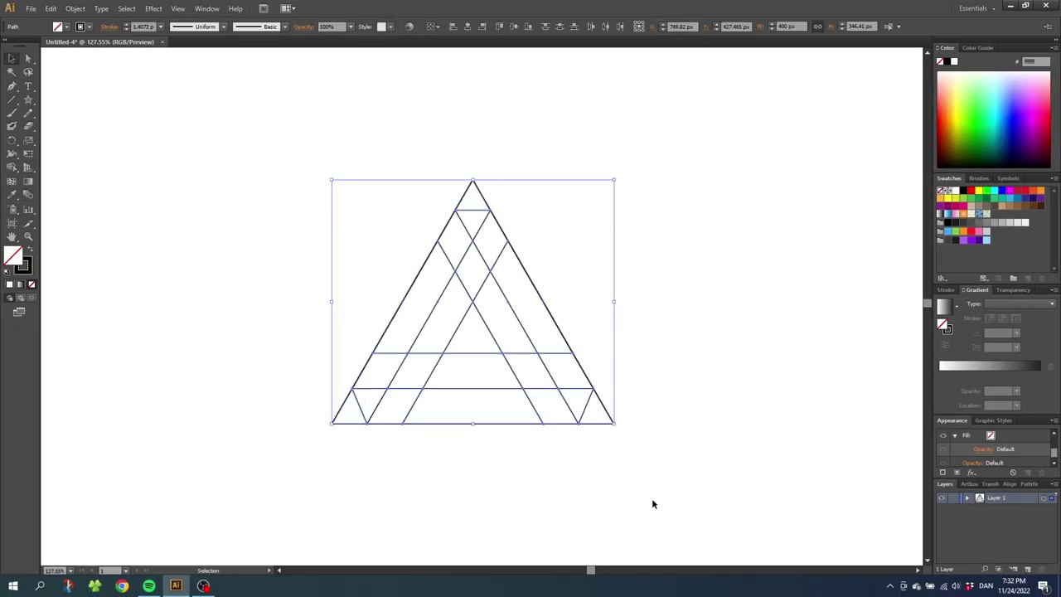
Erase the three small corner tip triangles with Shape Builder
click(13, 167)
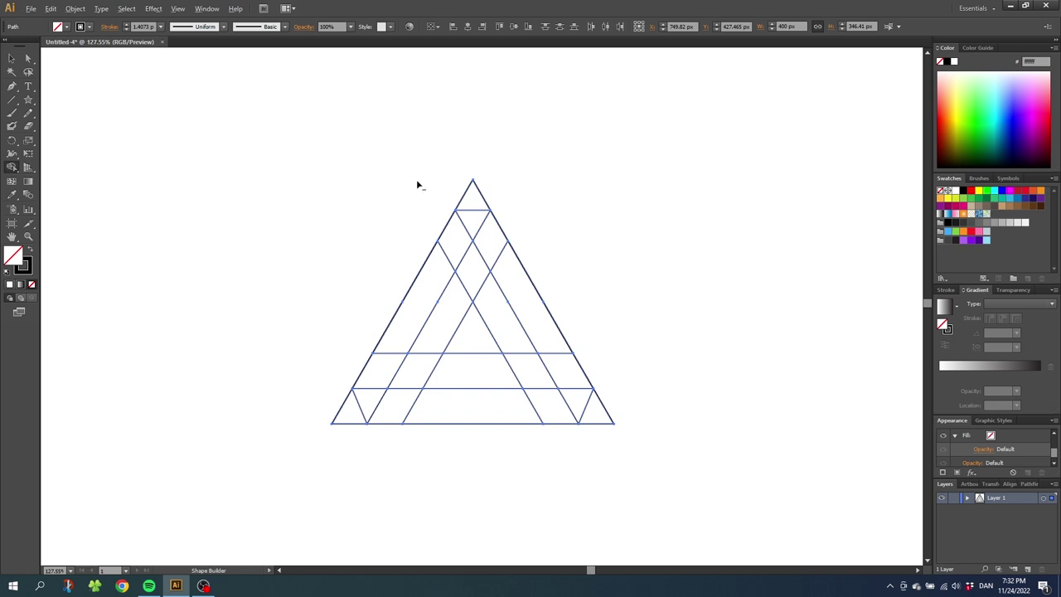
drag(425, 189, 532, 209)
alt+click(603, 410)
alt+click(348, 412)
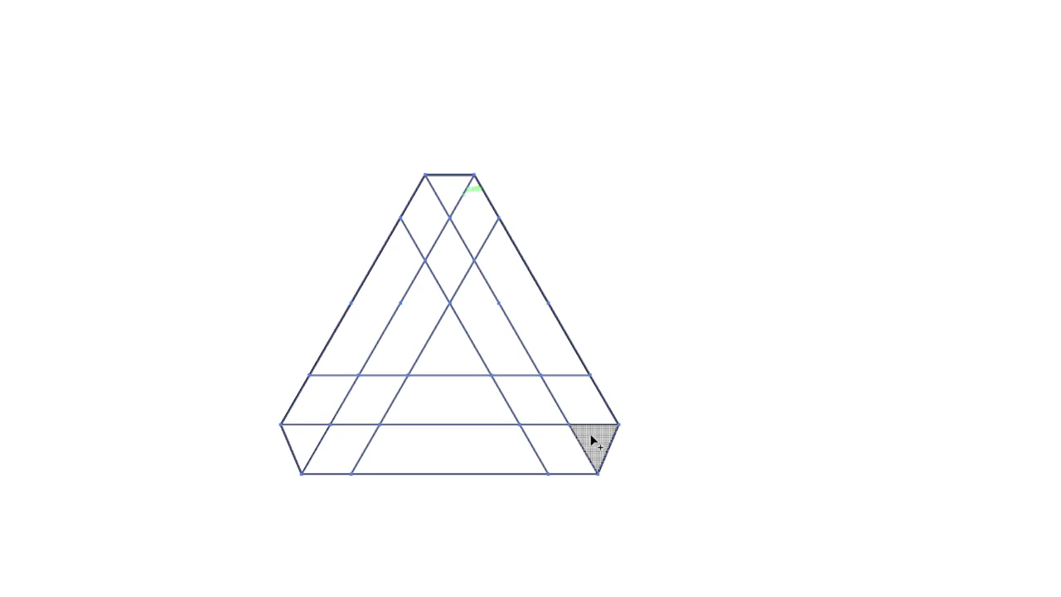
Merge the right leg, left leg and bottom bar regions into three interlocking faces
mouse_move(591, 437)
mouse_down()
mouse_move(471, 218)
mouse_move(412, 326)
mouse_up()
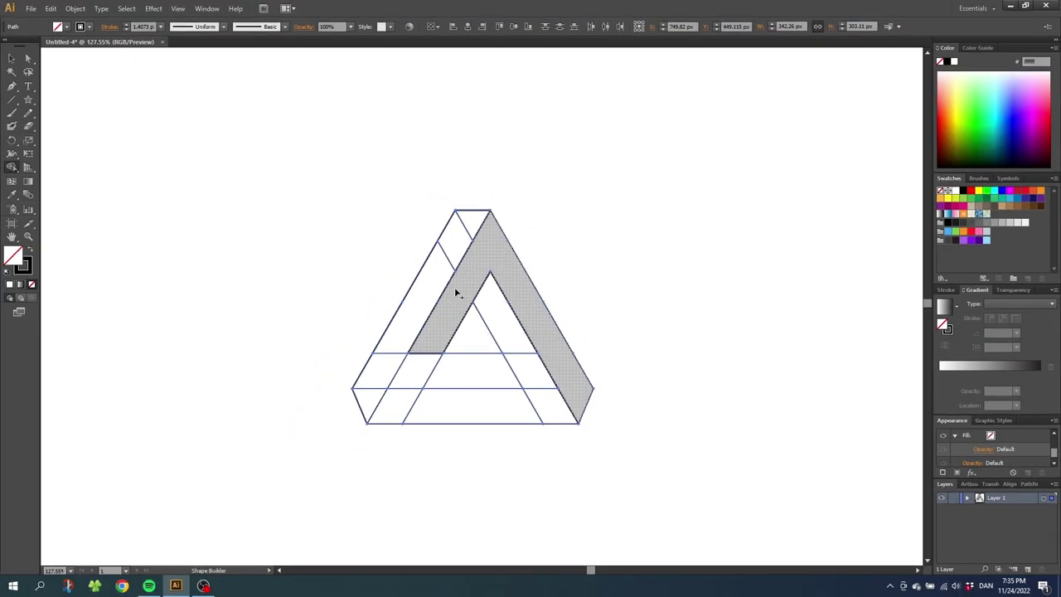
mouse_move(473, 222)
mouse_down()
mouse_move(420, 324)
mouse_move(375, 378)
mouse_move(488, 374)
mouse_up()
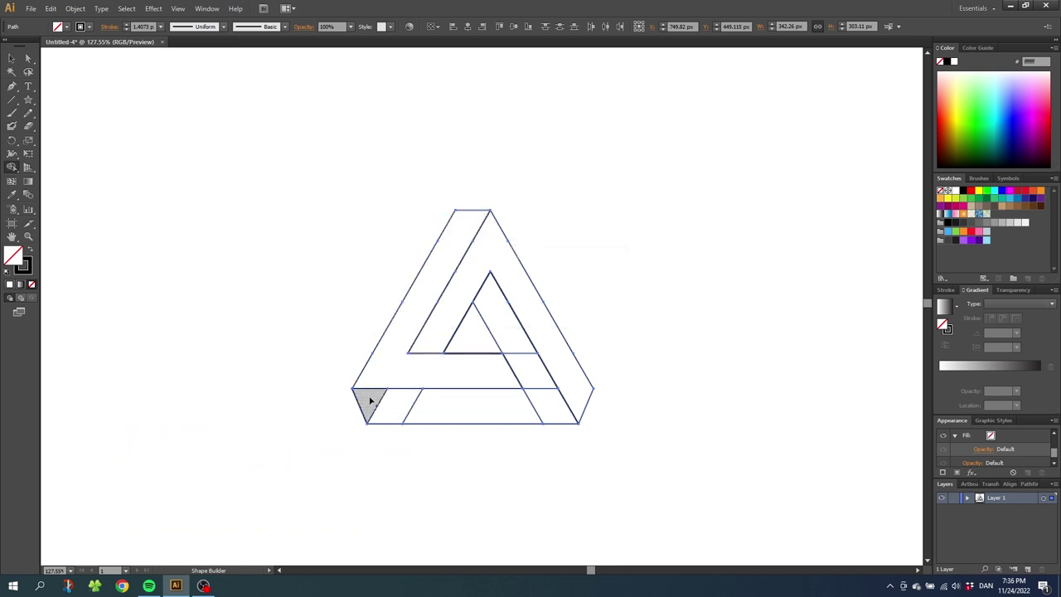
mouse_move(371, 406)
mouse_down()
mouse_move(552, 407)
mouse_move(503, 311)
mouse_move(503, 321)
mouse_up()
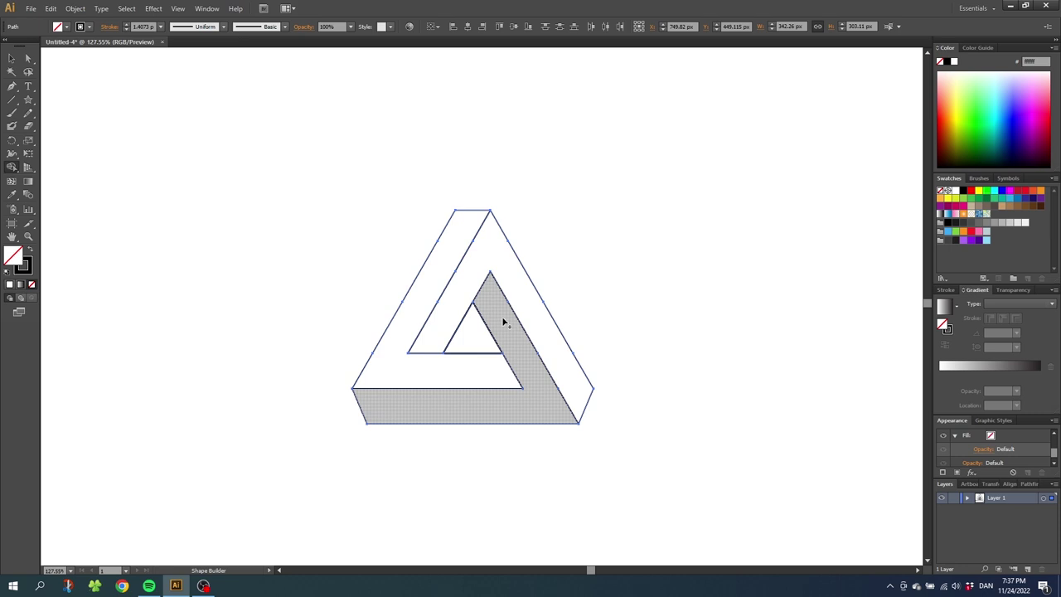
click(12, 58)
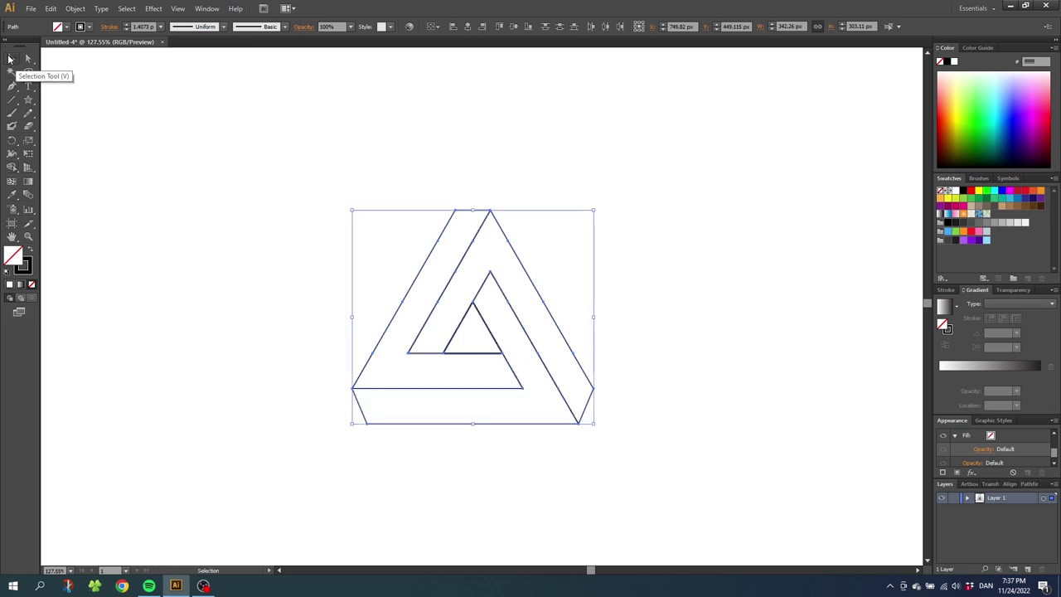
Swap fill and stroke on all triangle pieces so they become solid black with no stroke
drag(295, 186, 668, 481)
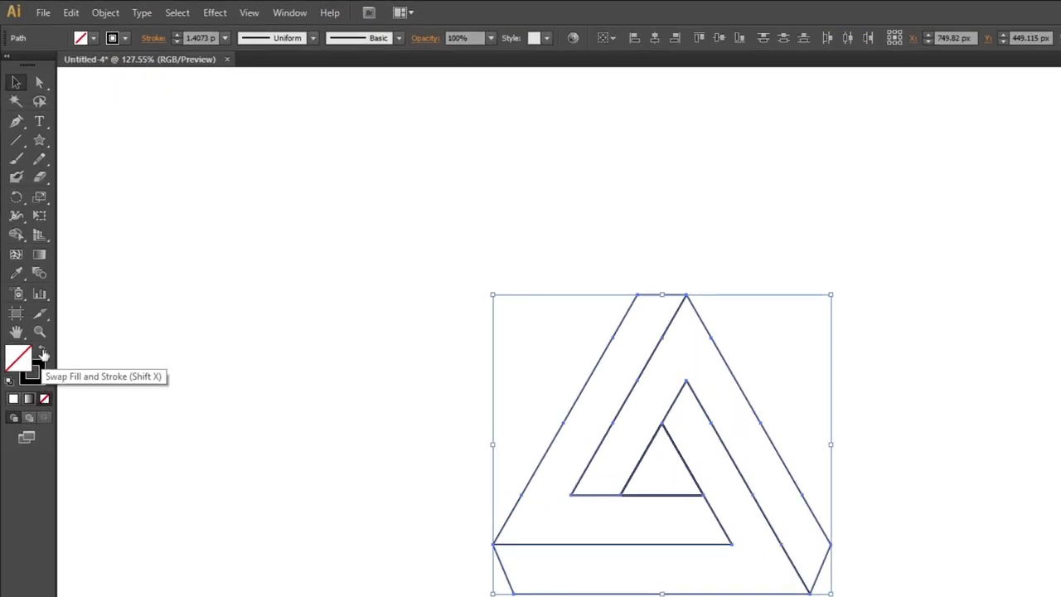
click(43, 353)
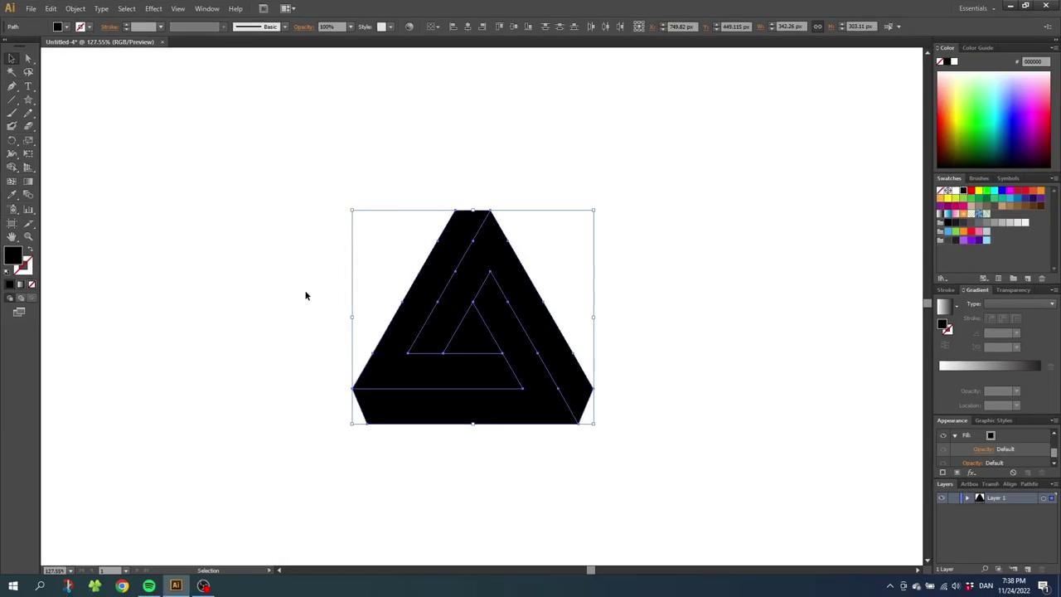
click(427, 413)
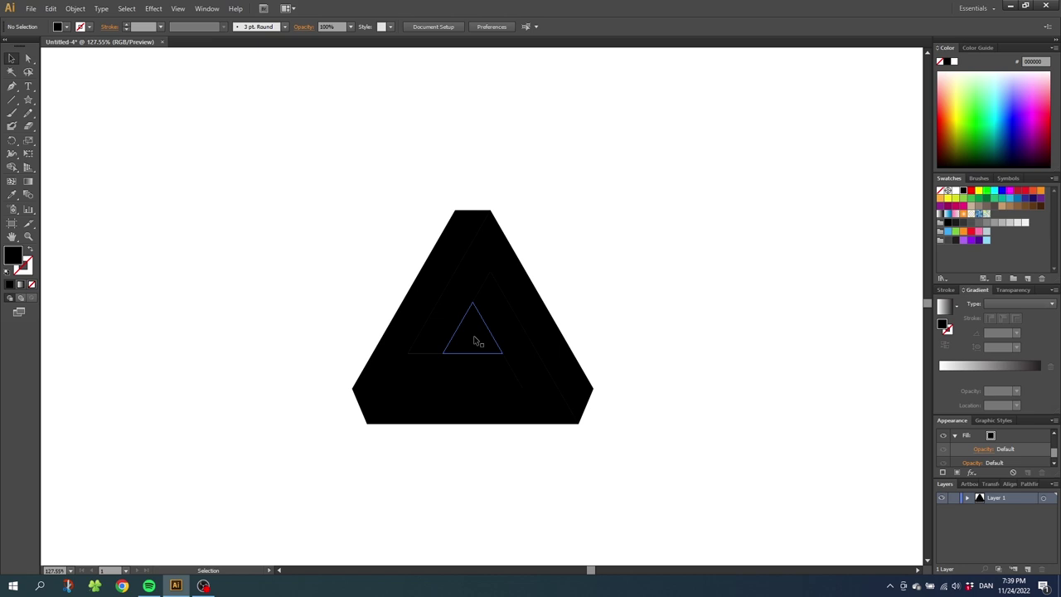
Delete the small inner triangle to open the centre
click(476, 341)
shift+click(475, 340)
click(475, 339)
shift+click(475, 340)
click(475, 340)
shift+click(475, 340)
click(475, 340)
shift+click(475, 340)
click(475, 340)
key(Delete)
Fill the left face light purple, the right face purple and the bottom face dark purple
click(417, 316)
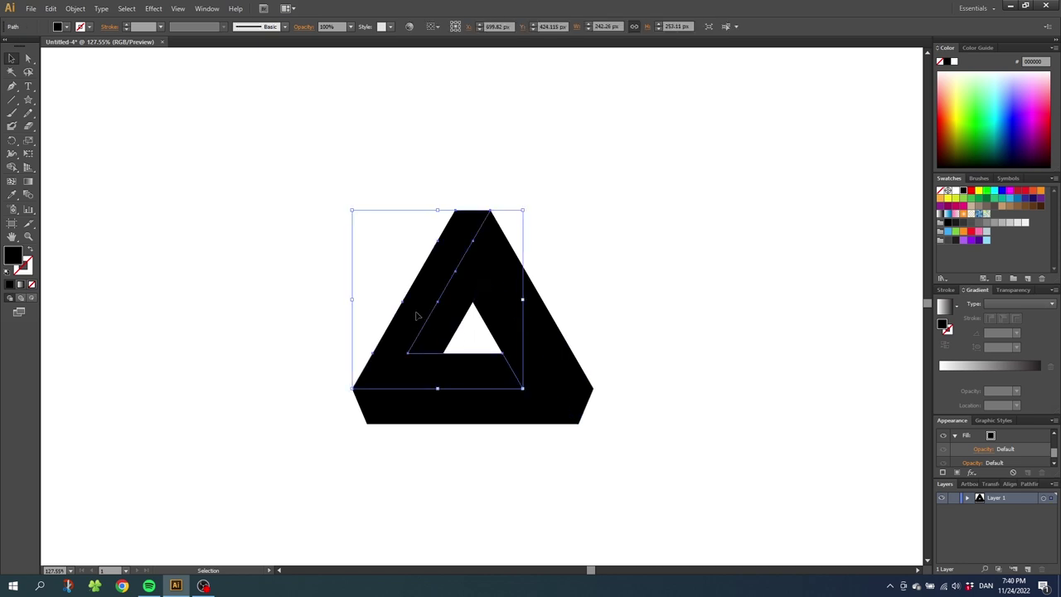
click(964, 239)
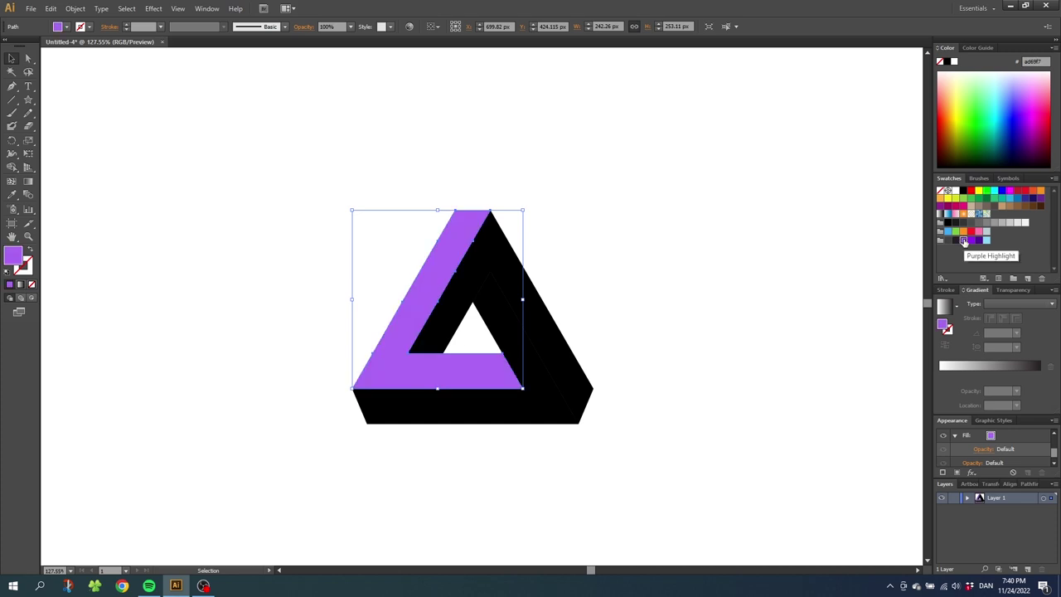
click(440, 312)
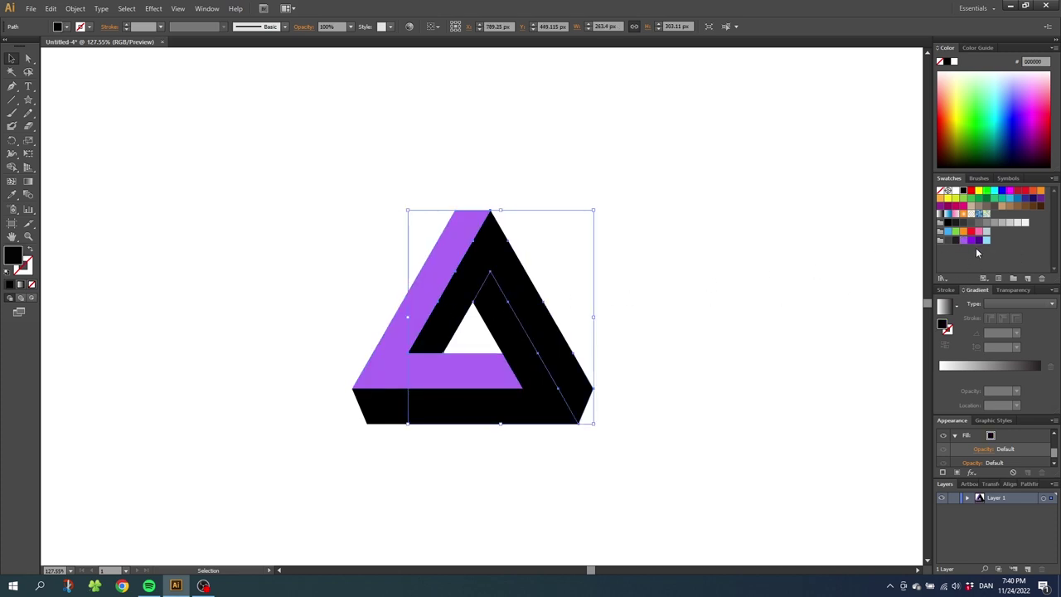
click(971, 242)
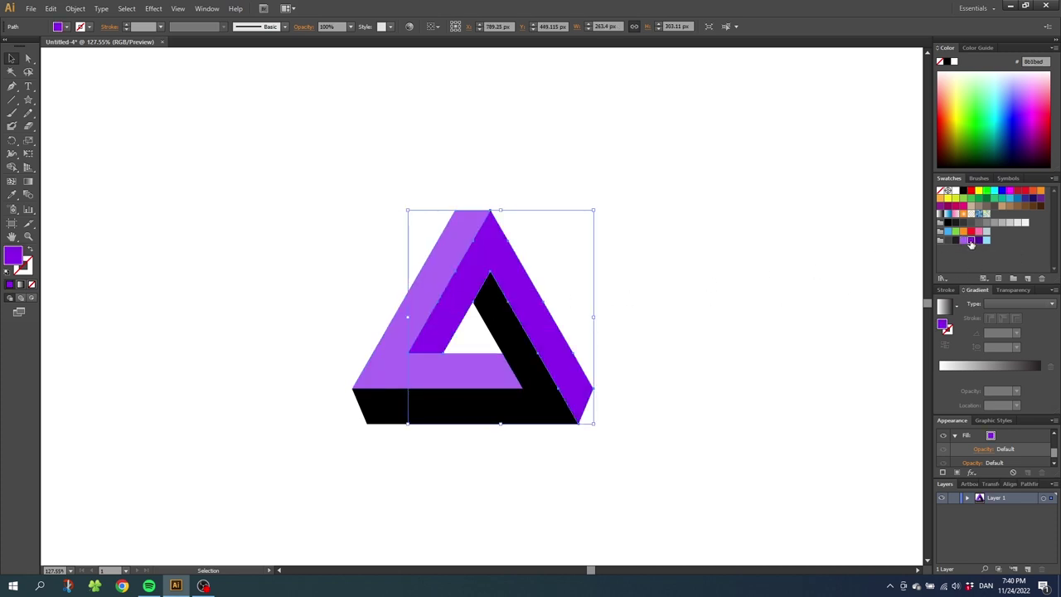
click(532, 404)
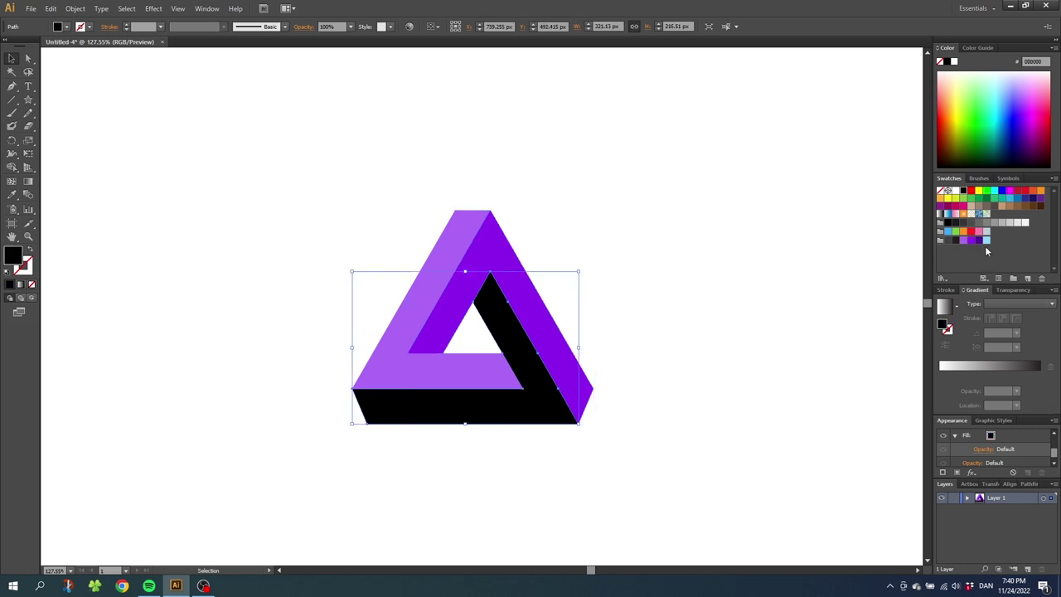
click(979, 240)
click(733, 339)
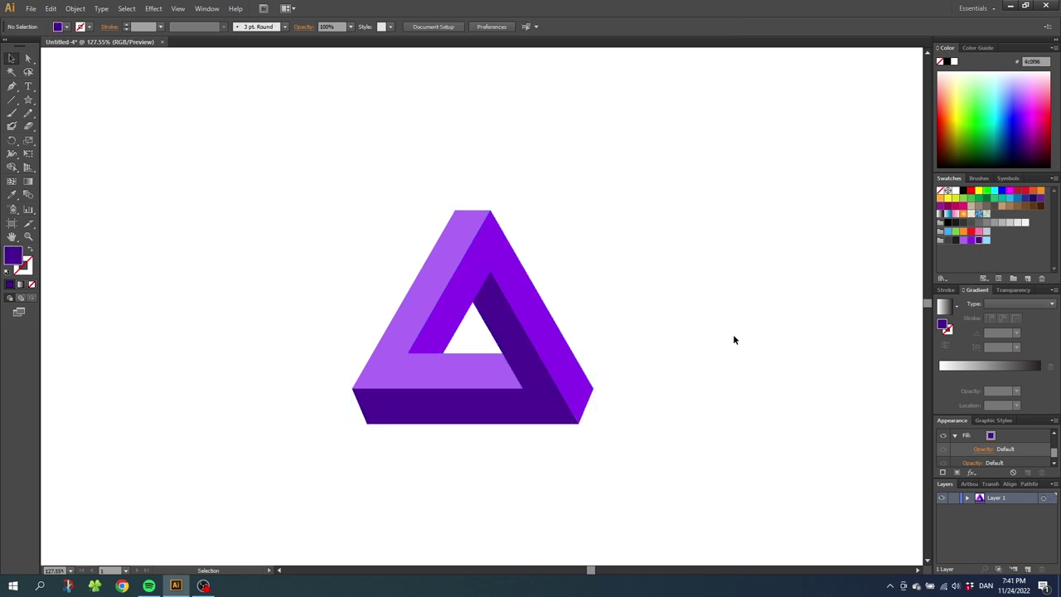